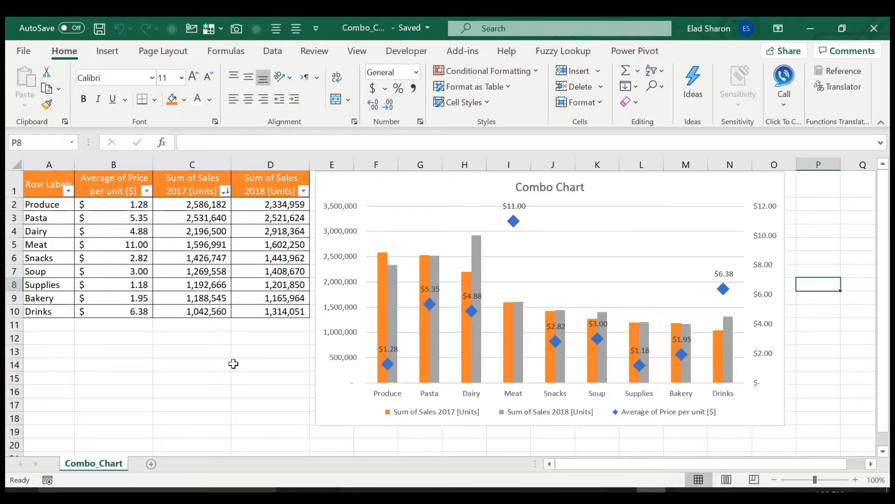
Step: Create a copy of the Combo_Chart sheet and place it before the original
right_click(92, 464)
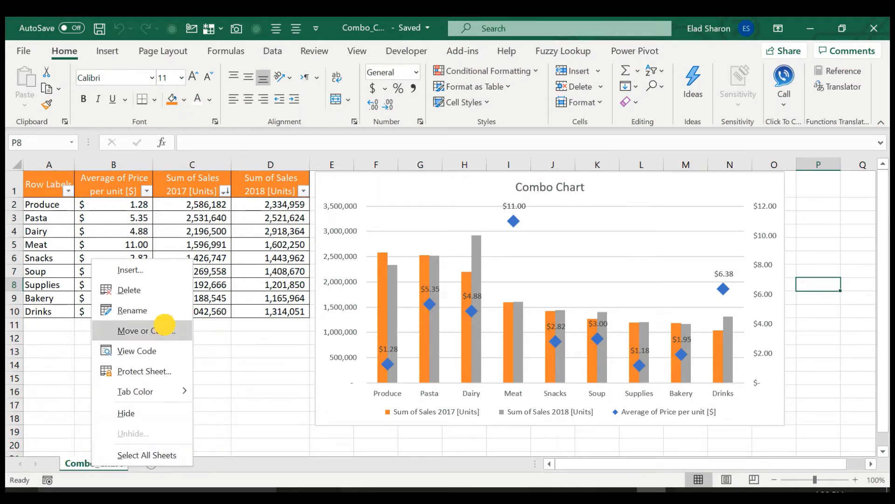
left_click(164, 330)
left_click(70, 378)
left_click(184, 402)
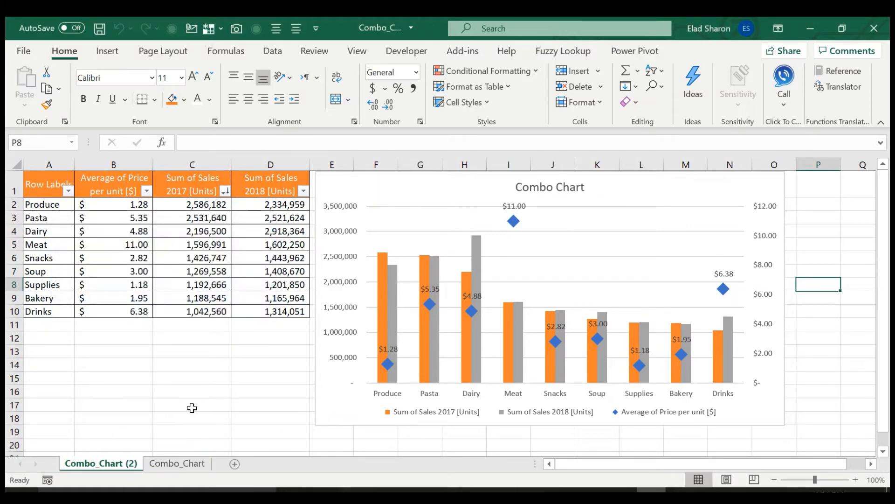
Step: Delete the existing combo chart from the copied sheet
left_click(436, 184)
key("Delete")
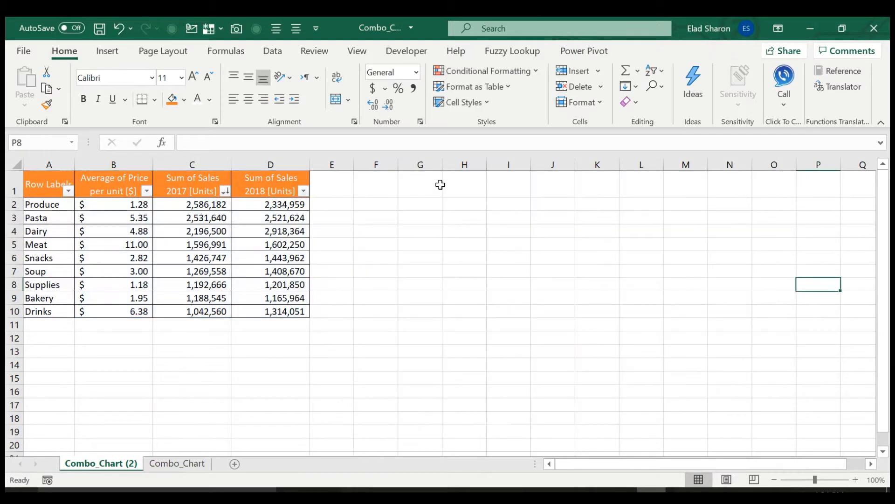
left_click(419, 368)
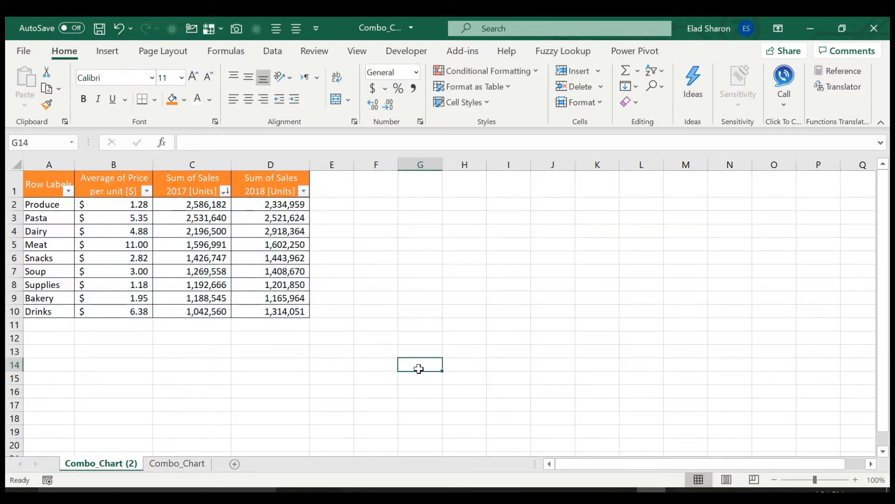
Step: Select the sales table A1:D10 with its headers and choose the Combo chart type for a new chart
left_click(32, 183)
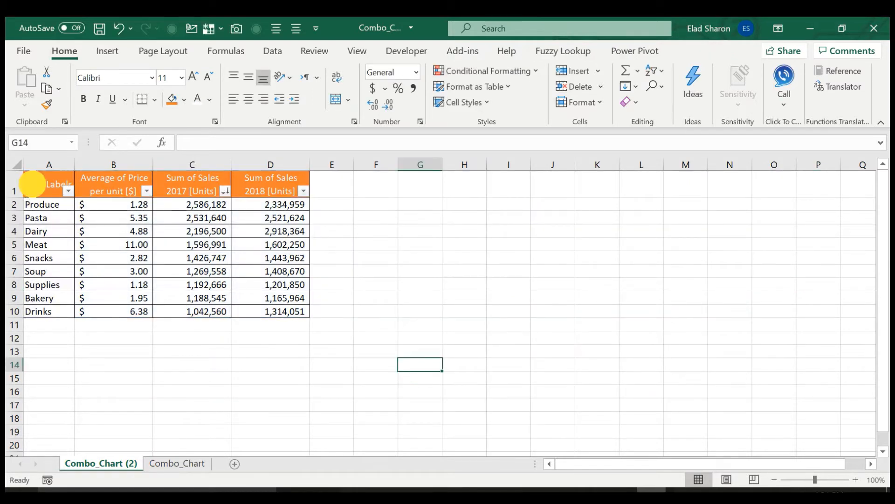
left_click_drag(32, 183, 292, 310)
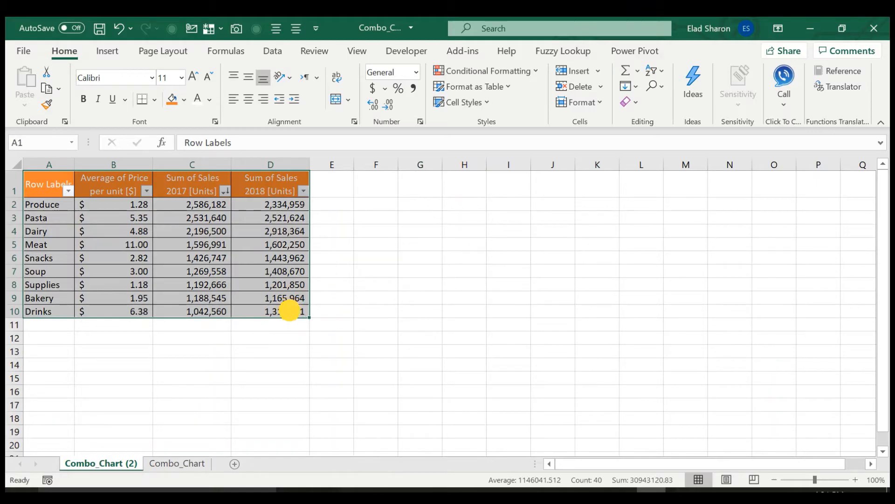
left_click(108, 52)
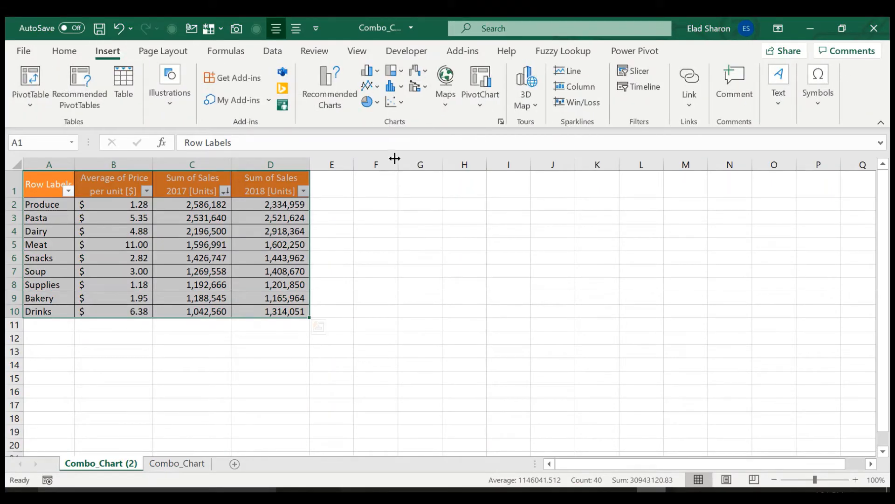
left_click(329, 93)
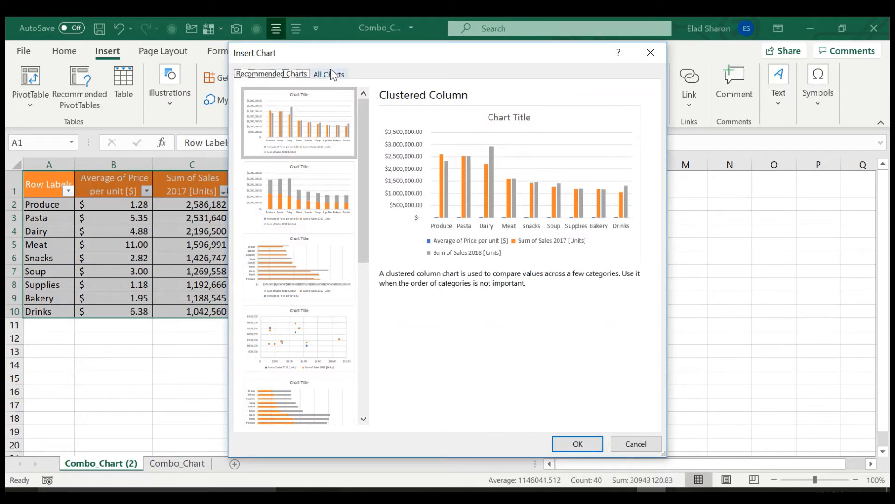
left_click(335, 73)
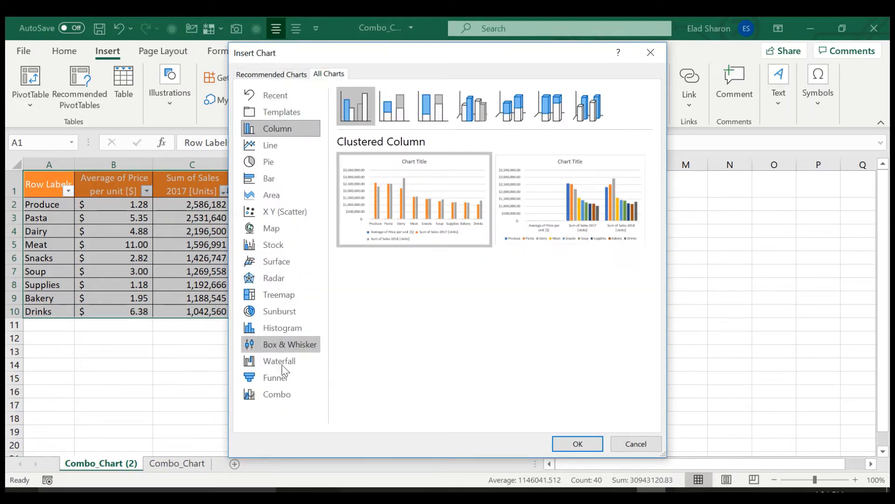
left_click(290, 394)
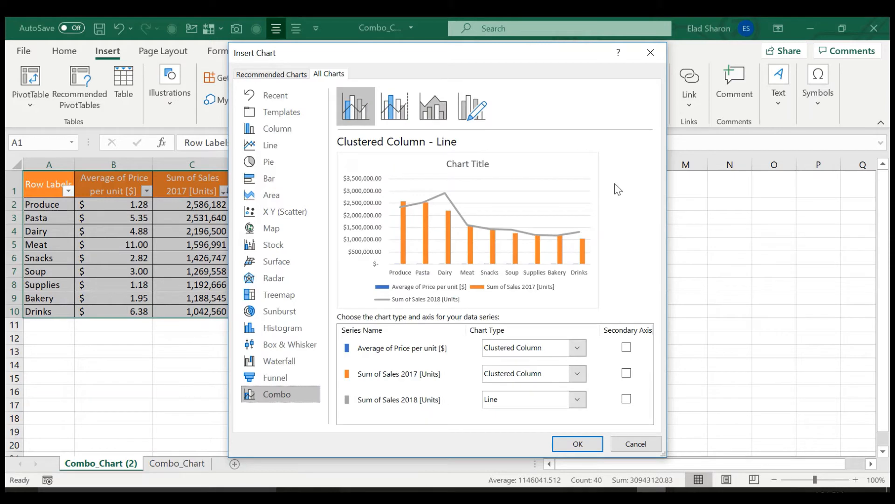
Step: Set the Average of Price per unit series to Line with Markers and plot it on the secondary axis
left_click(578, 348)
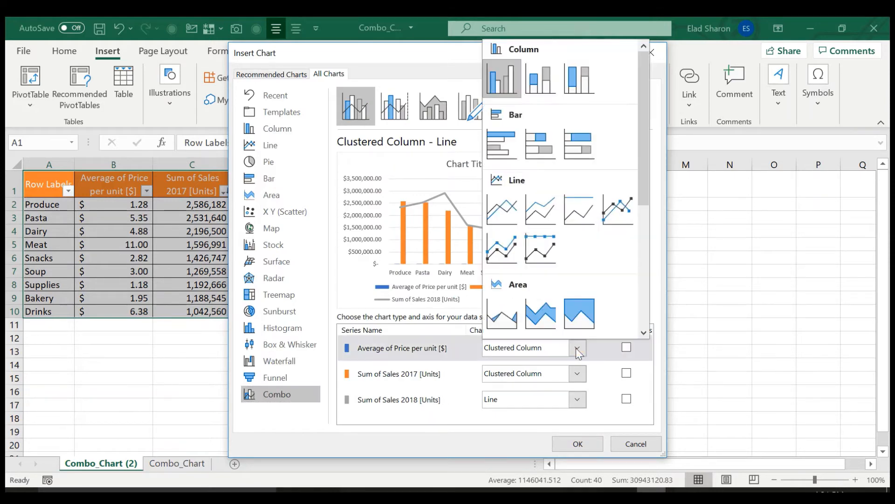
left_click(615, 209)
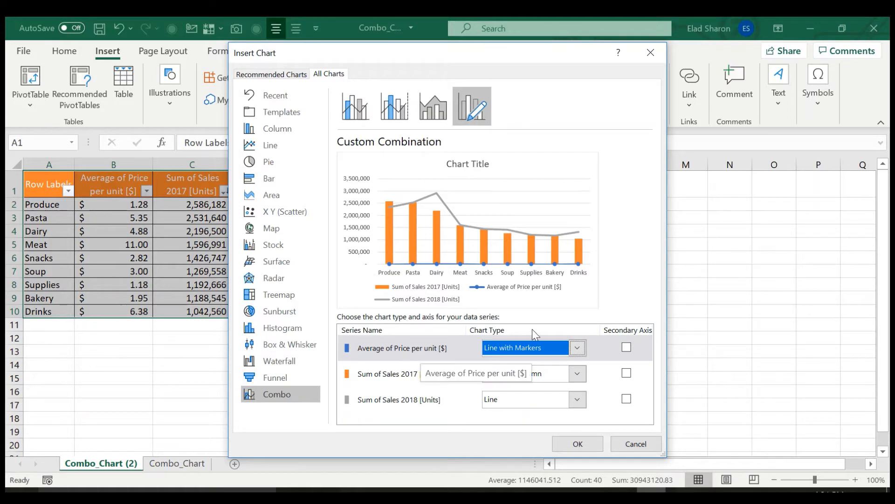
left_click(626, 346)
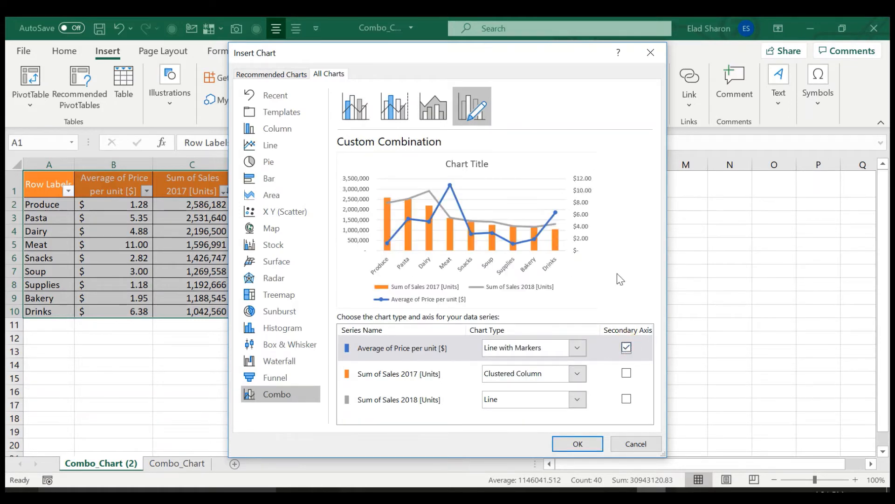
Step: Set the Sum of Sales 2018 series to Clustered Column and insert the combo chart
left_click(578, 394)
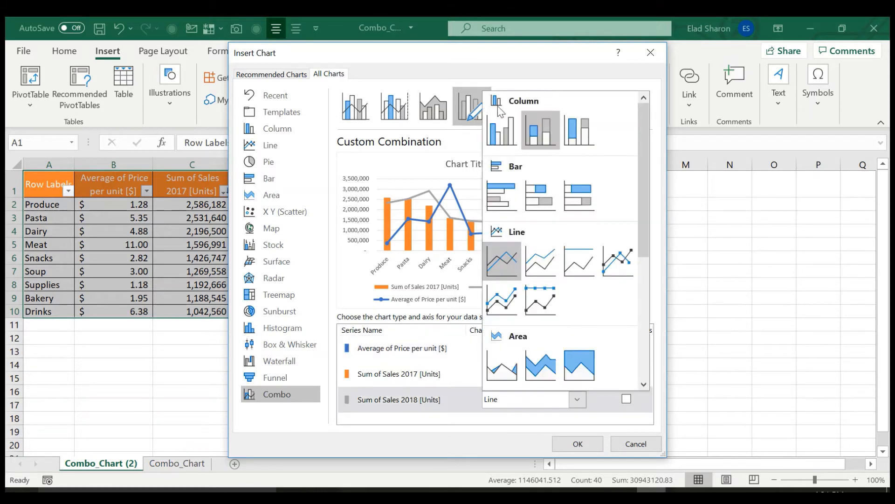
left_click(492, 136)
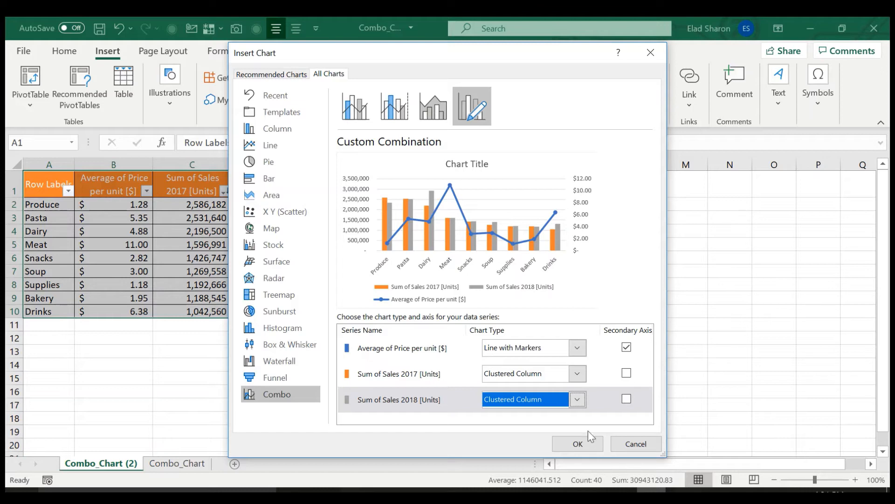
left_click(577, 444)
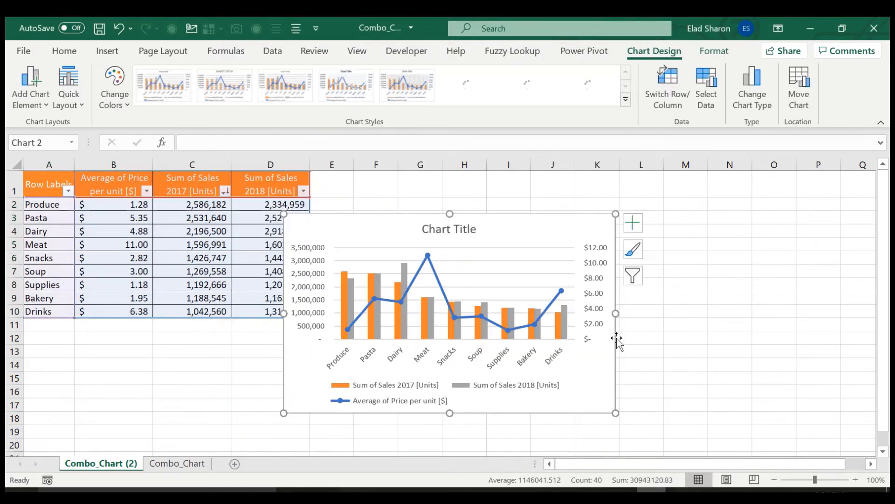
Step: Move the new chart beside the table and enlarge it to span about columns E to O, down to row 19
left_click_drag(604, 214, 615, 184)
left_click_drag(651, 373, 795, 437)
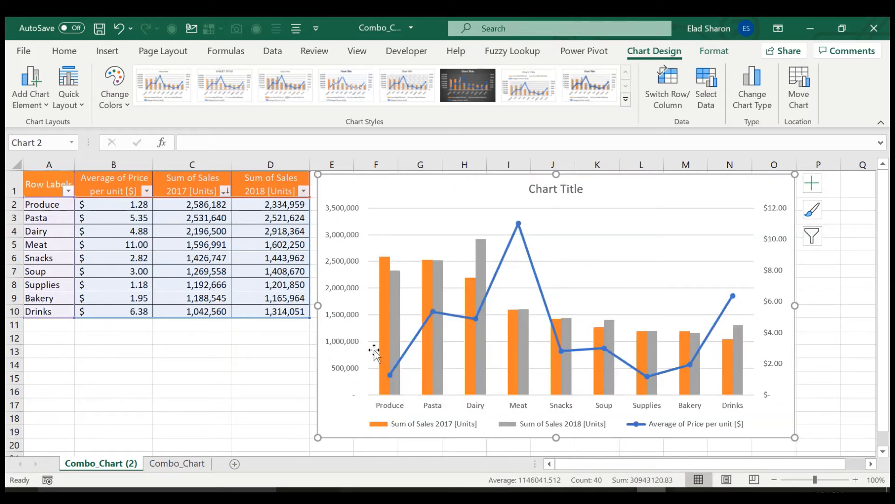
Step: Format the Average of Price per unit series with No line so only its markers are drawn
right_click(416, 343)
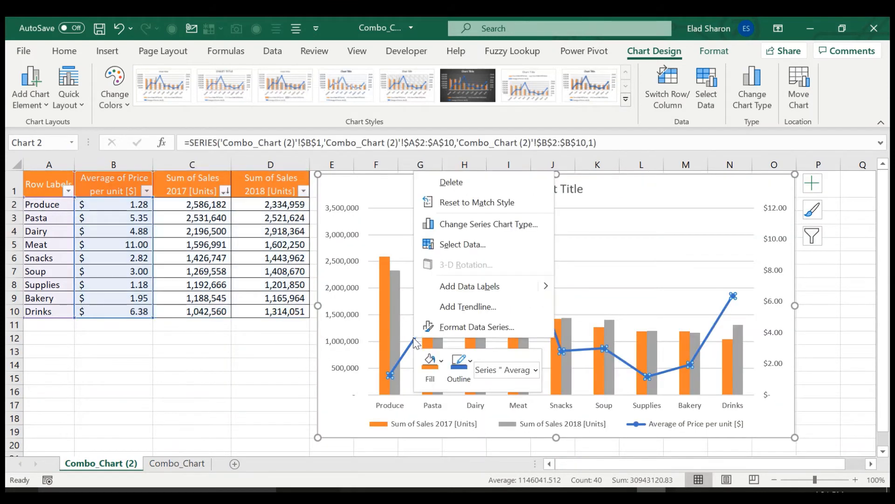
left_click(460, 328)
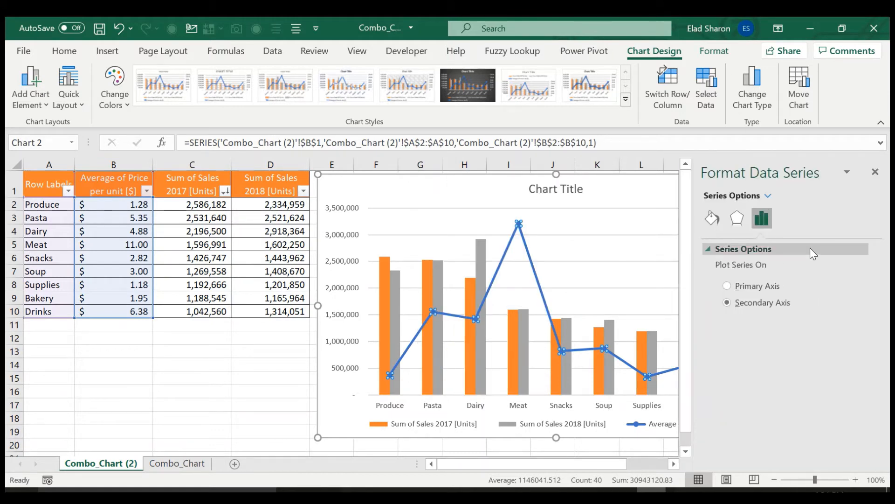
left_click(737, 218)
left_click(712, 218)
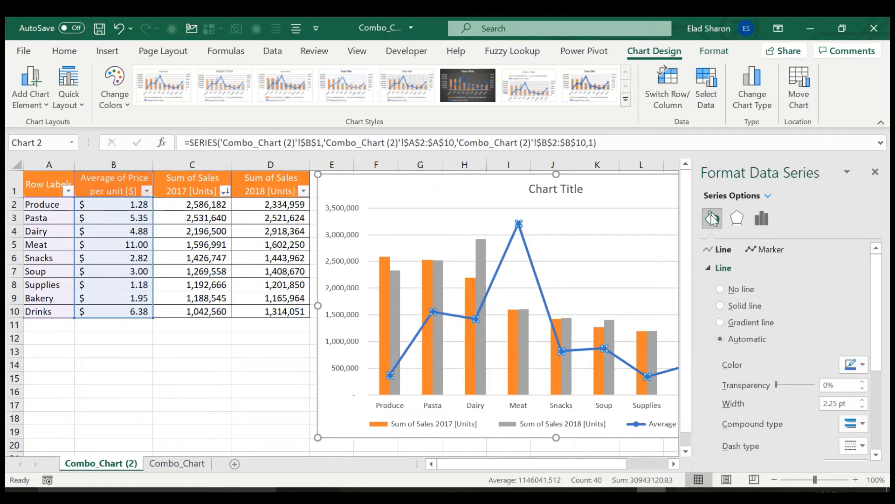
left_click(719, 289)
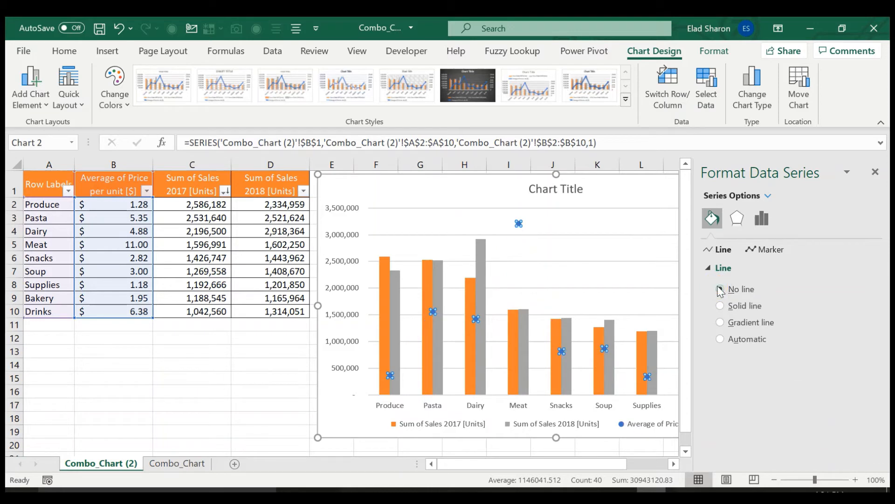
Step: Switch the price series markers to the Built-in option and set their size to 12
left_click(765, 249)
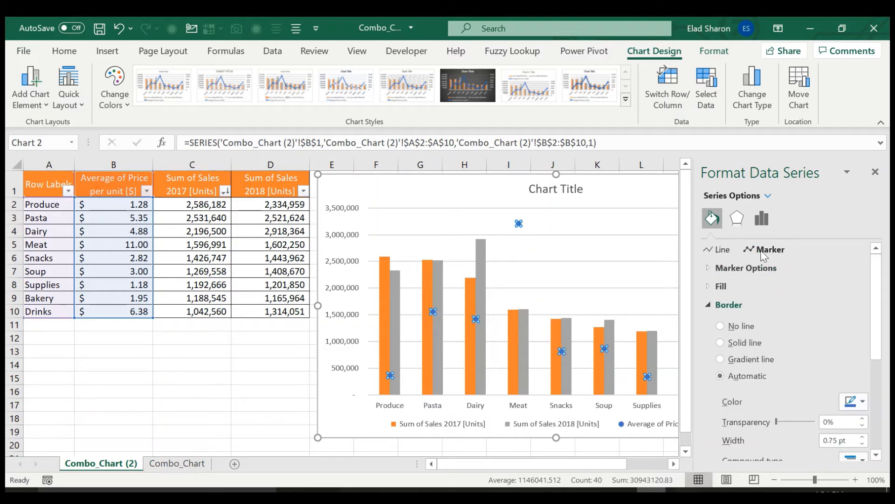
left_click(708, 266)
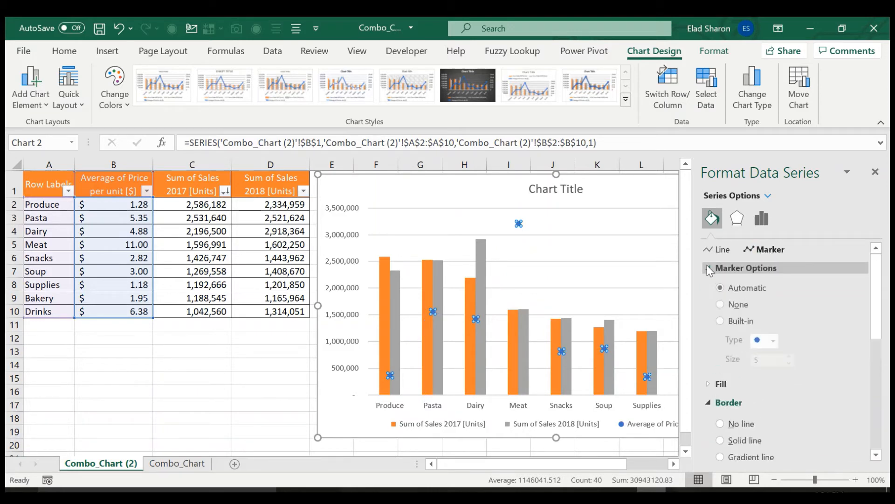
left_click(720, 321)
left_click(789, 357)
left_click(790, 356)
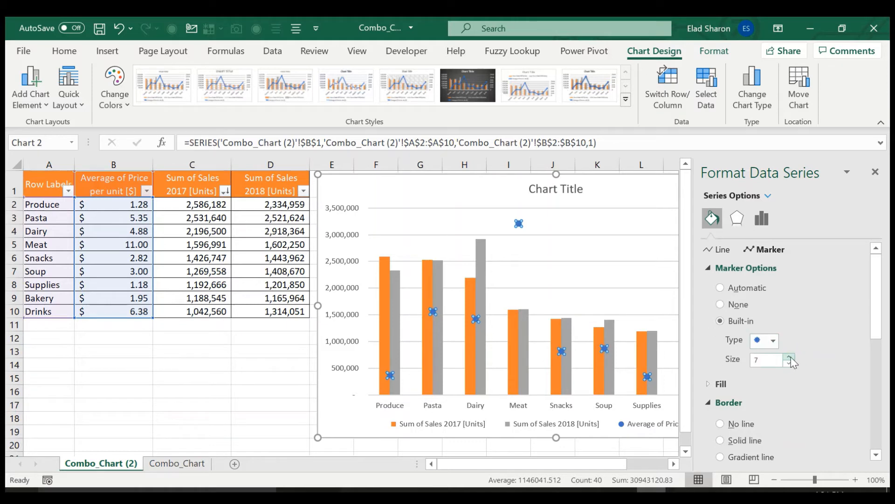
left_click(789, 356)
left_click(790, 356)
left_click(789, 356)
left_click(789, 357)
left_click(789, 356)
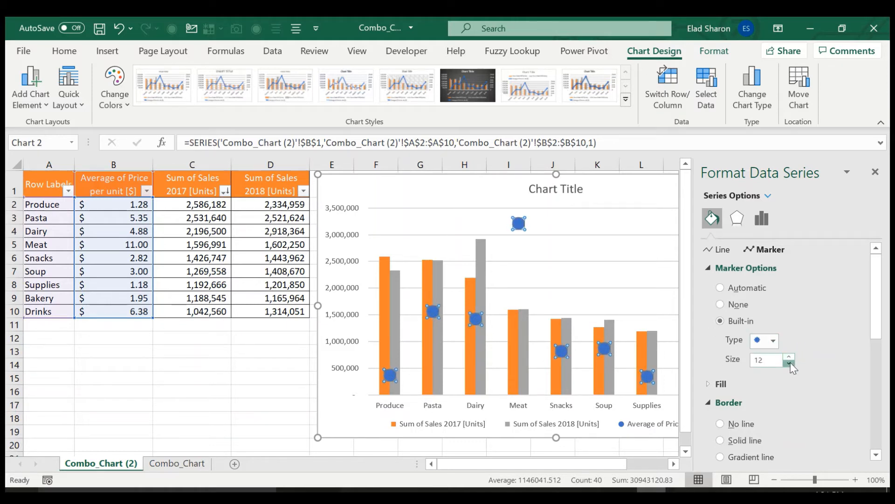
Step: Try the triangle marker type on the price series
left_click(773, 344)
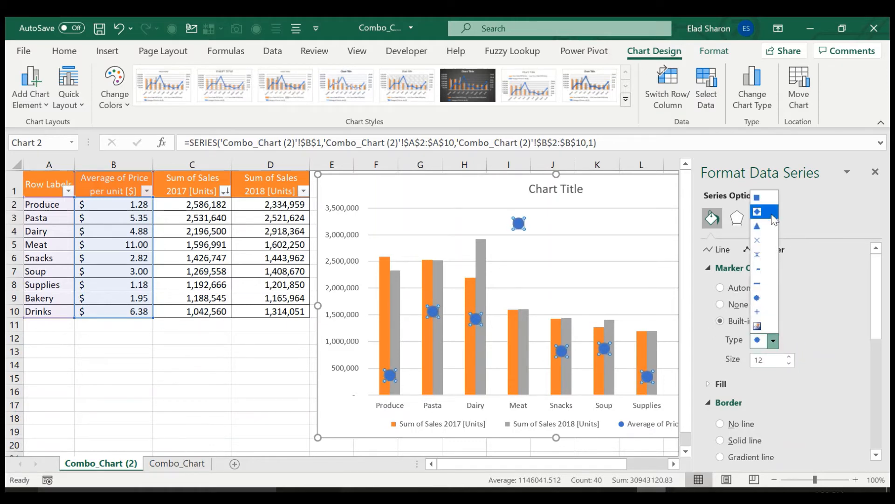
left_click(760, 224)
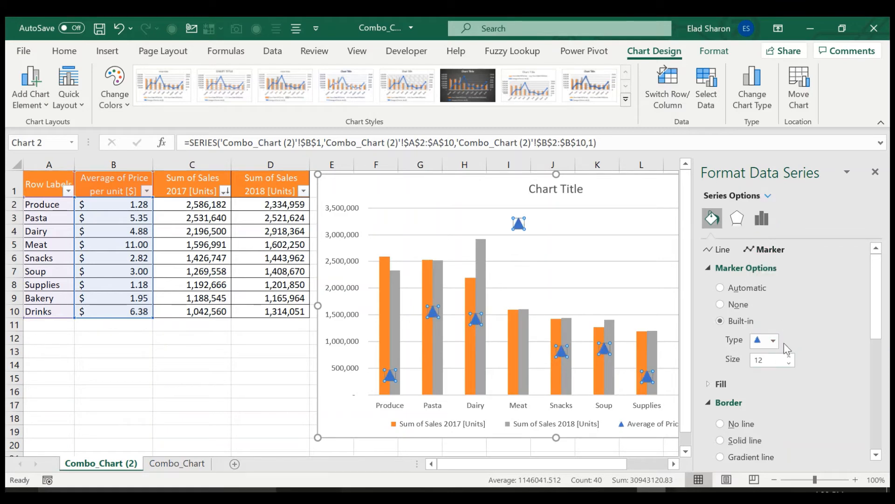
left_click(774, 341)
left_click(759, 222)
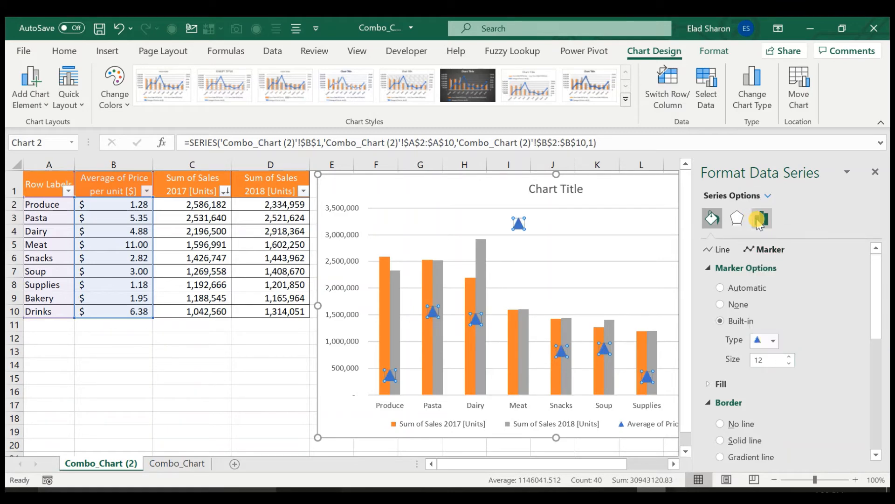
Step: Set the built-in marker type of the price series to the diamond
left_click(774, 341)
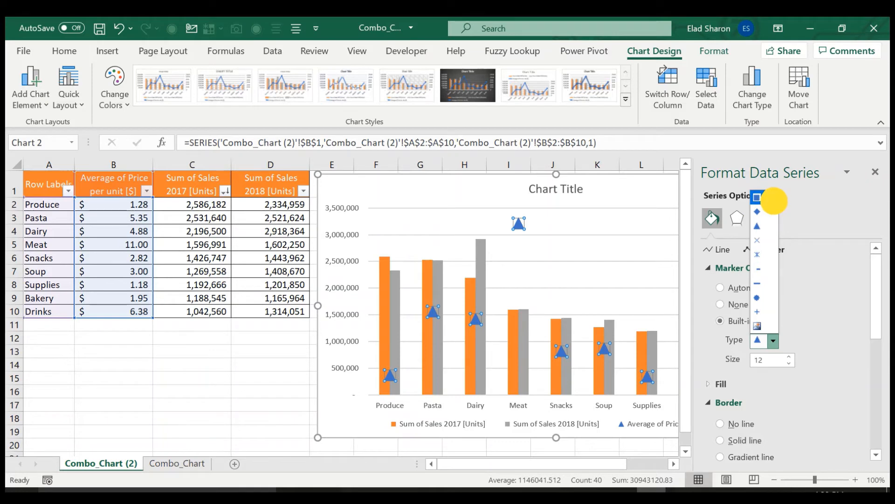
left_click(761, 211)
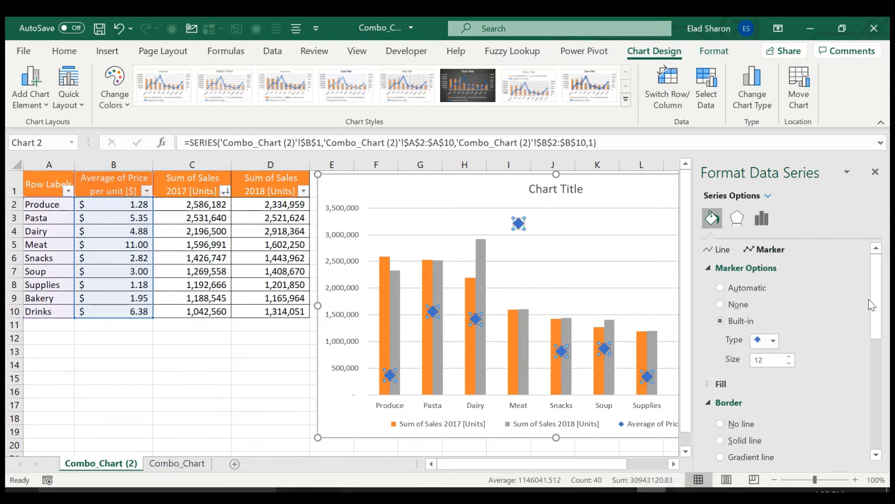
Step: Set the border color of the price series markers to standard green
left_click_drag(875, 299, 875, 321)
left_click(856, 393)
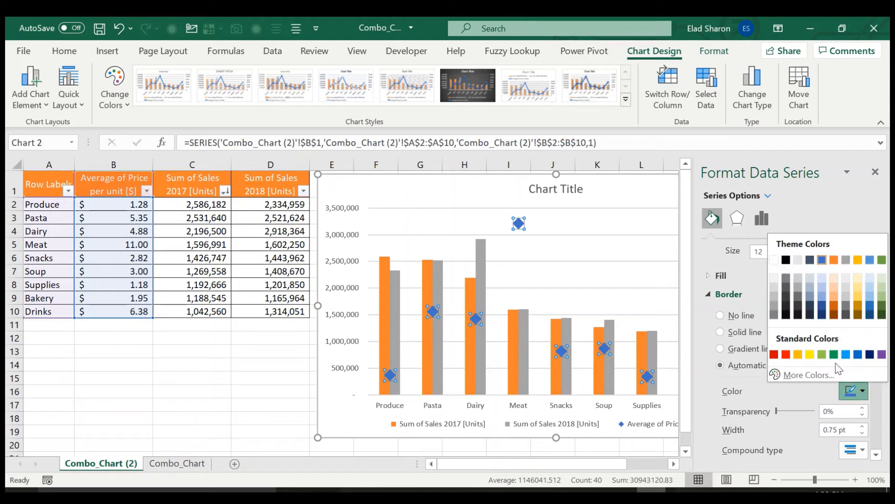
left_click(836, 355)
Step: Set the border color of the price series markers to the theme blue
left_click(854, 390)
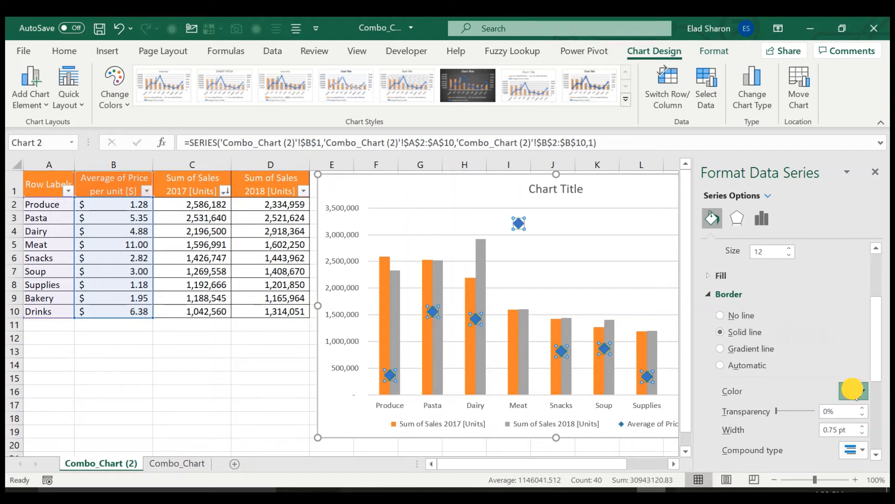
left_click(821, 262)
Step: Fill the price series markers with standard green and deselect the chart
left_click(708, 276)
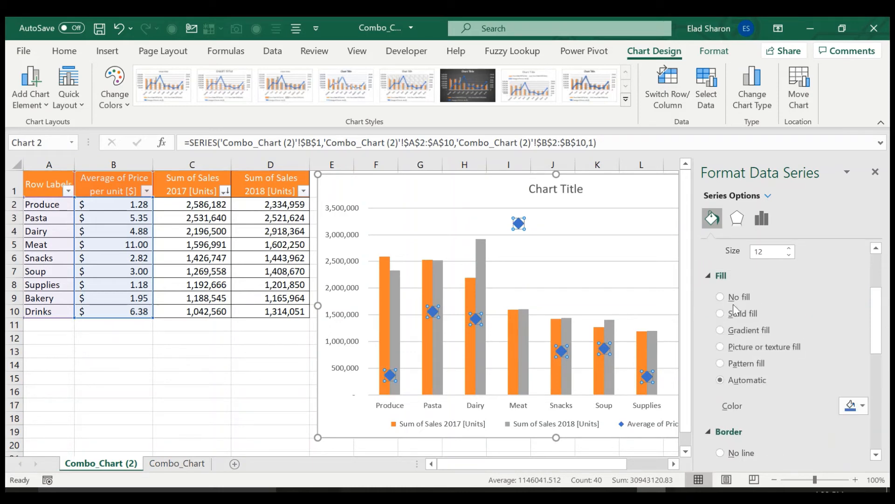
left_click(855, 405)
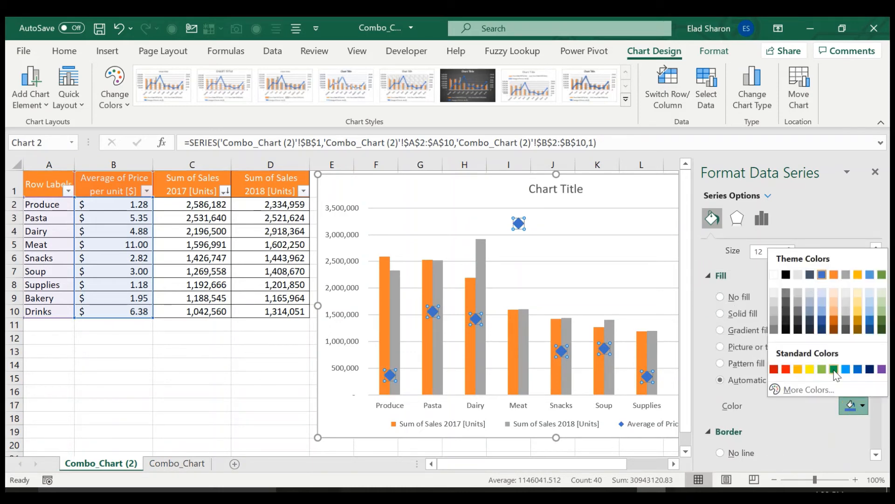
left_click(835, 368)
left_click(195, 377)
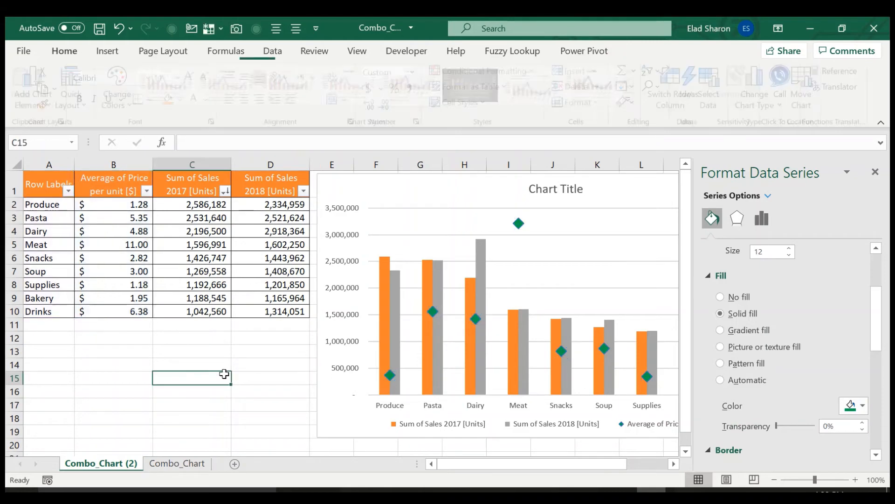
Step: Close the series formatting pane and add data labels to the average price series
left_click(875, 172)
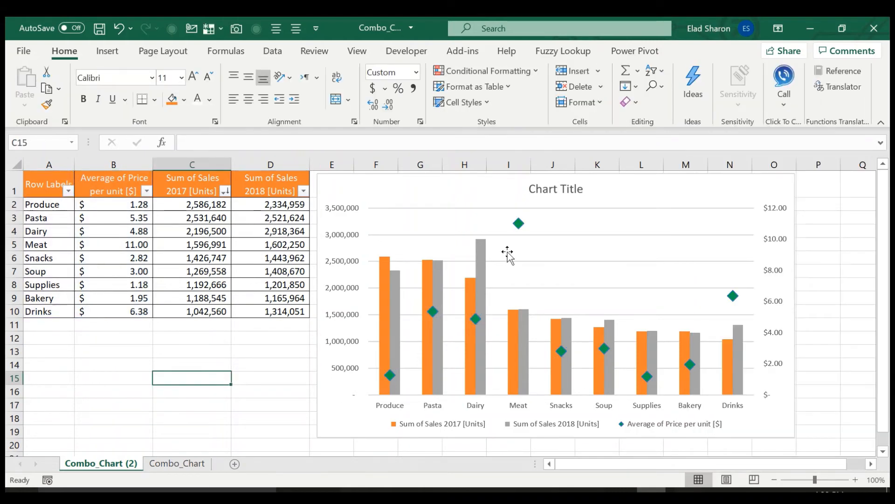
right_click(520, 235)
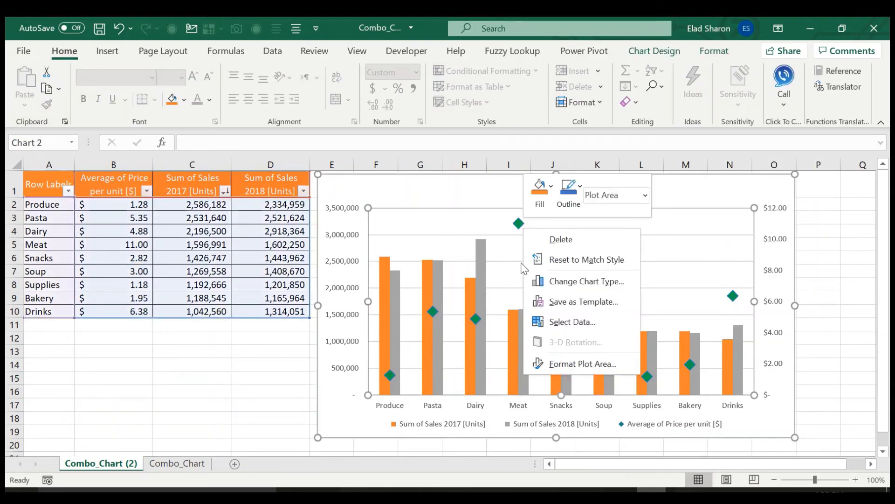
right_click(519, 225)
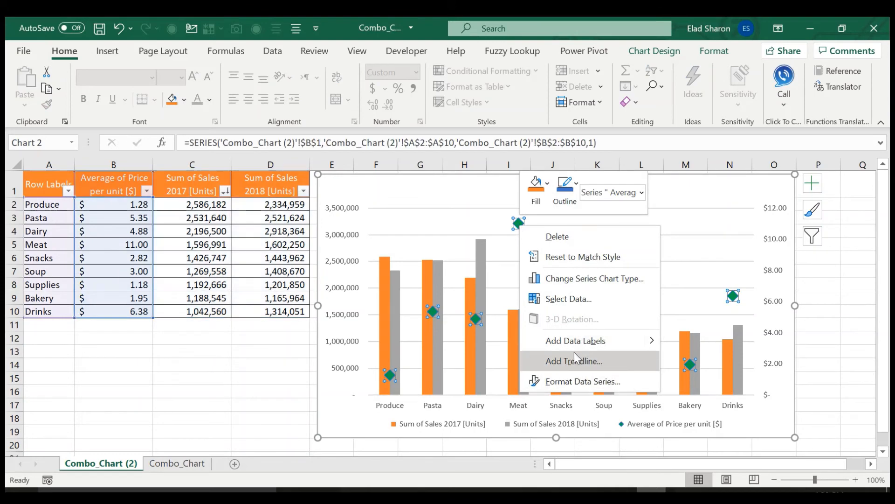
key("Escape")
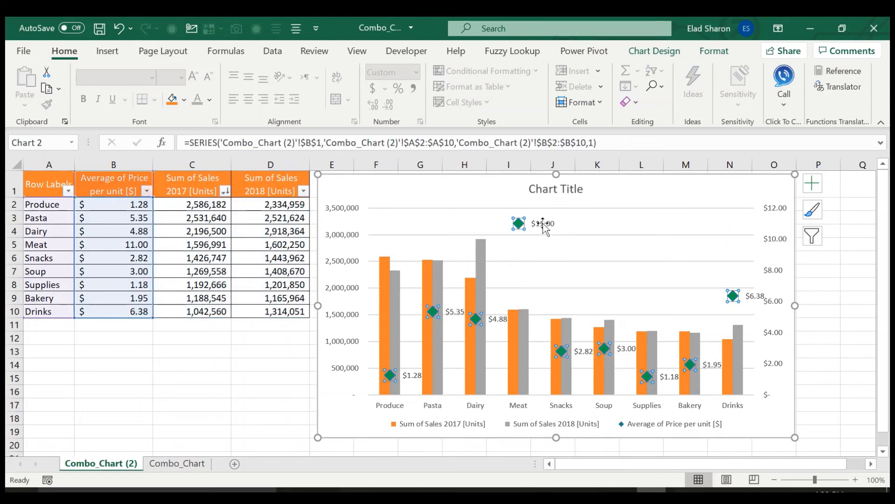
Step: Set the label position of the price data labels to Above and close the label formatting
right_click(545, 225)
left_click(601, 401)
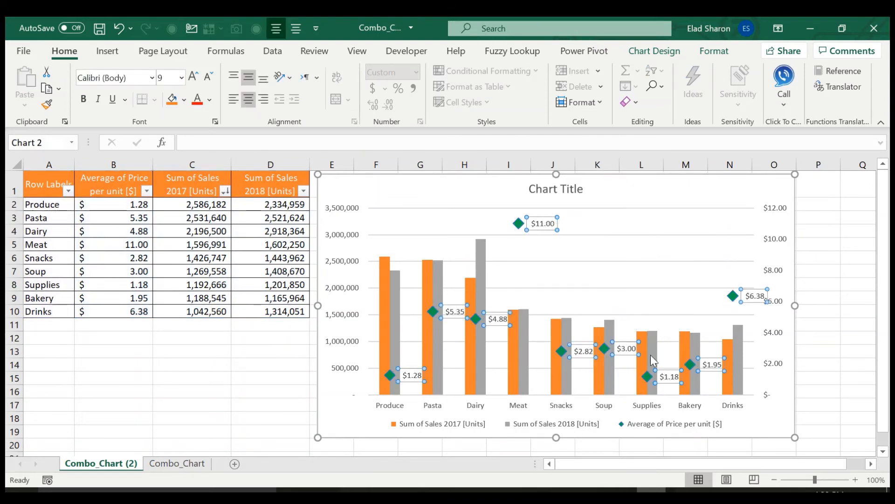
left_click(881, 435)
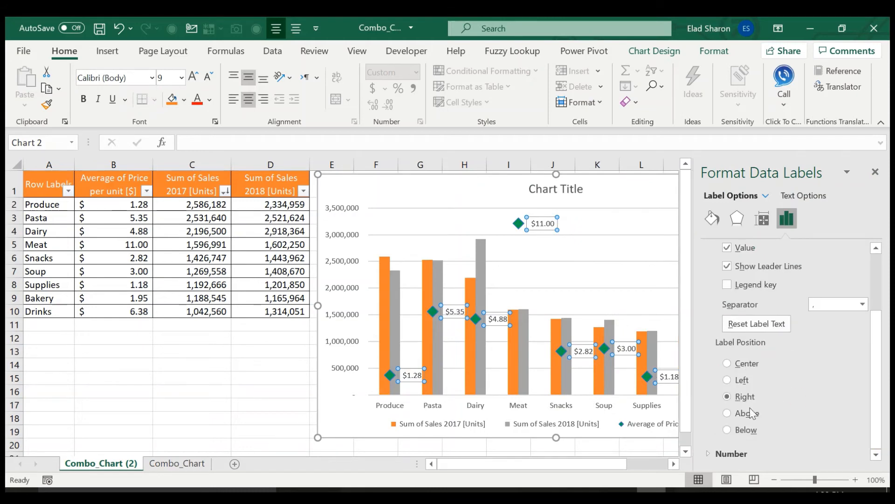
left_click(734, 413)
left_click(238, 405)
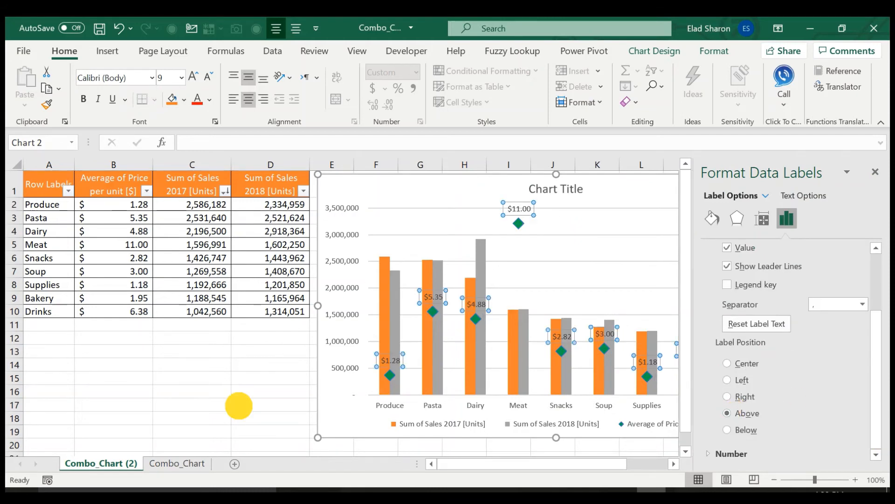
left_click(876, 172)
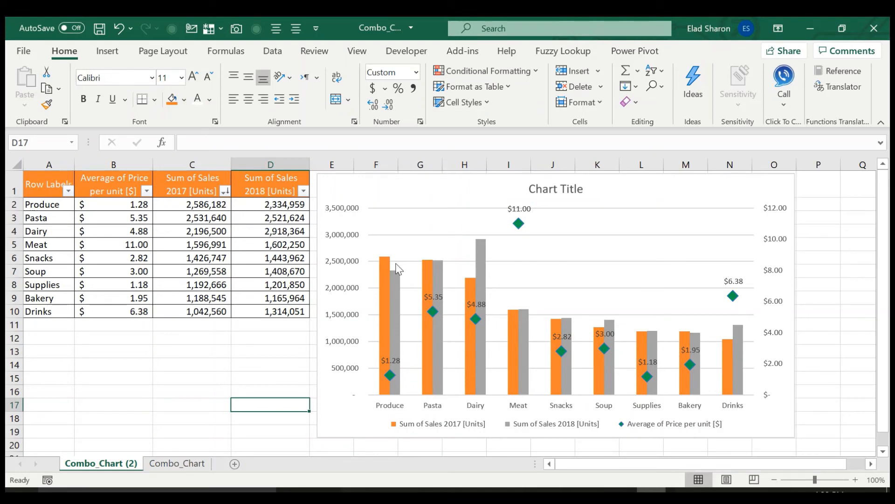
Step: Replace the chart title with "Sales V Avg Price per Item" and deselect the chart
left_click(569, 191)
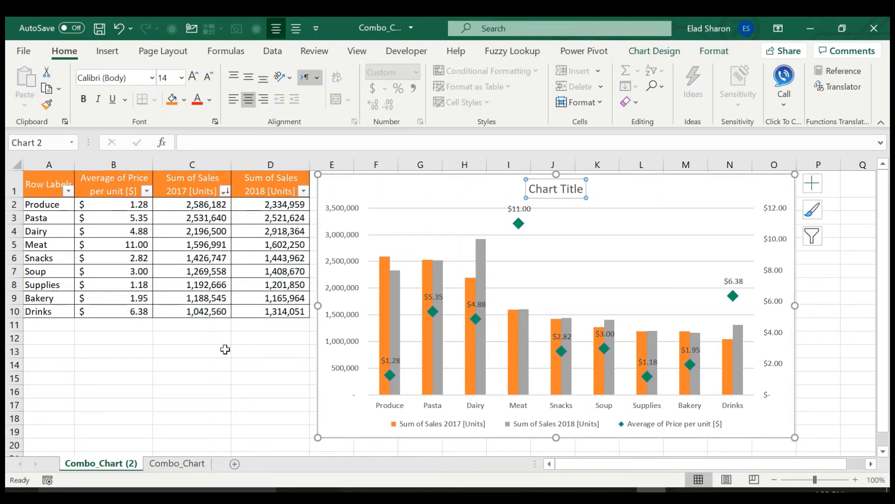
type("s")
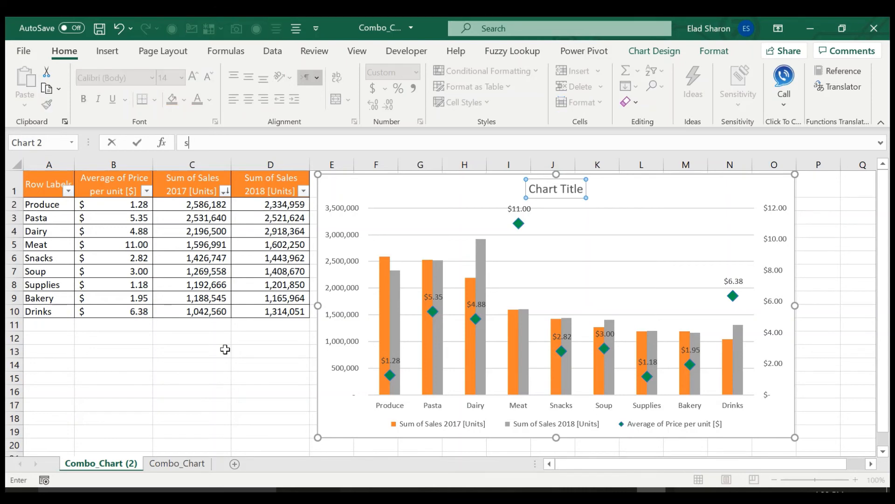
key("BackSpace")
type("Sales an")
key("BackSpace")
key("BackSpace")
type("V Avg")
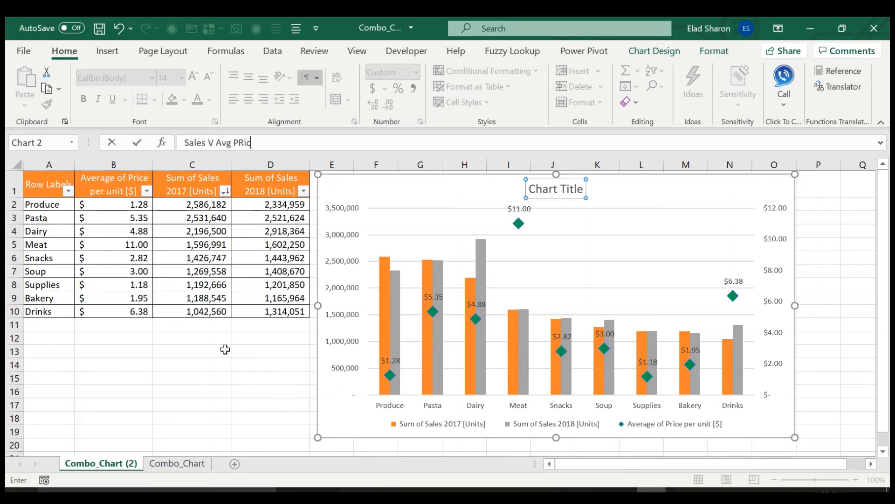
type(" Price")
key("BackSpace")
type("ce per Item")
key("Return")
left_click(237, 404)
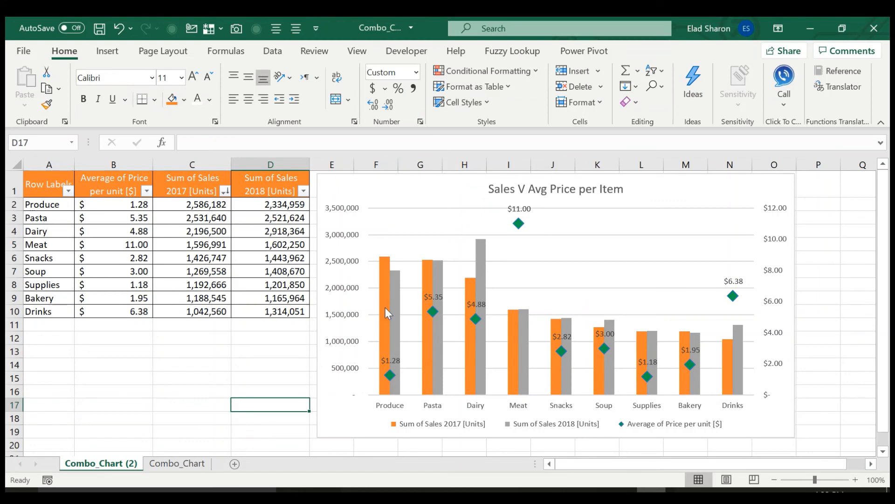
Step: Try a standard green fill on the 2018 sales columns, replace it with a standard blue, and deselect the chart
left_click(397, 298)
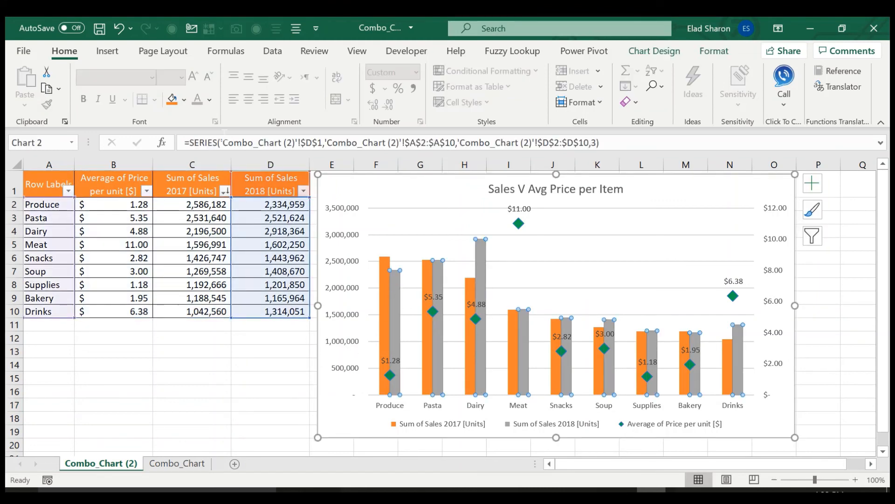
left_click(185, 99)
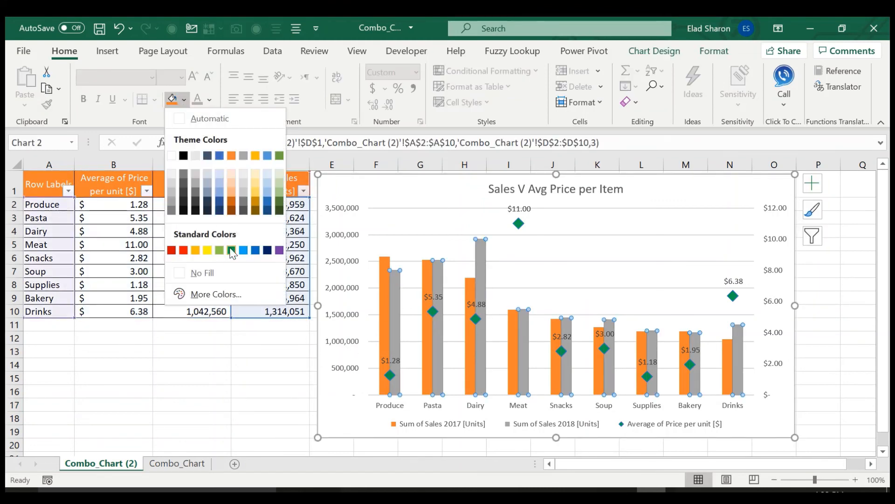
left_click(231, 250)
left_click(185, 100)
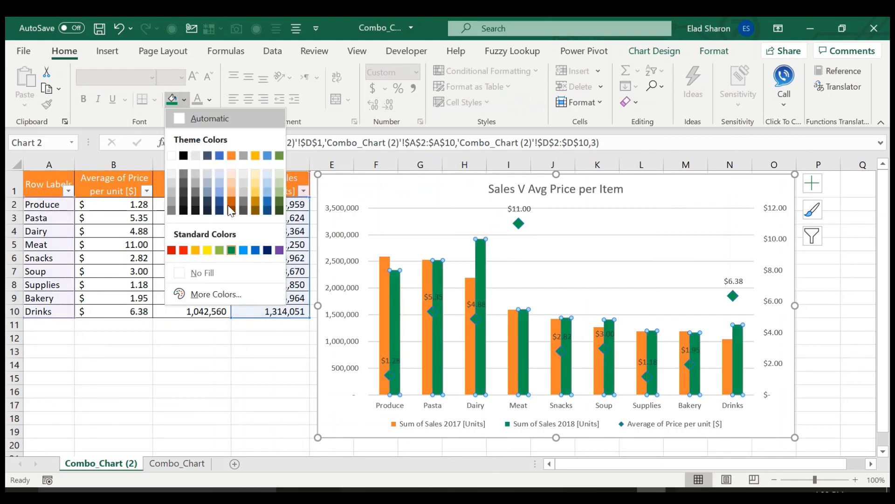
left_click(253, 250)
left_click(244, 388)
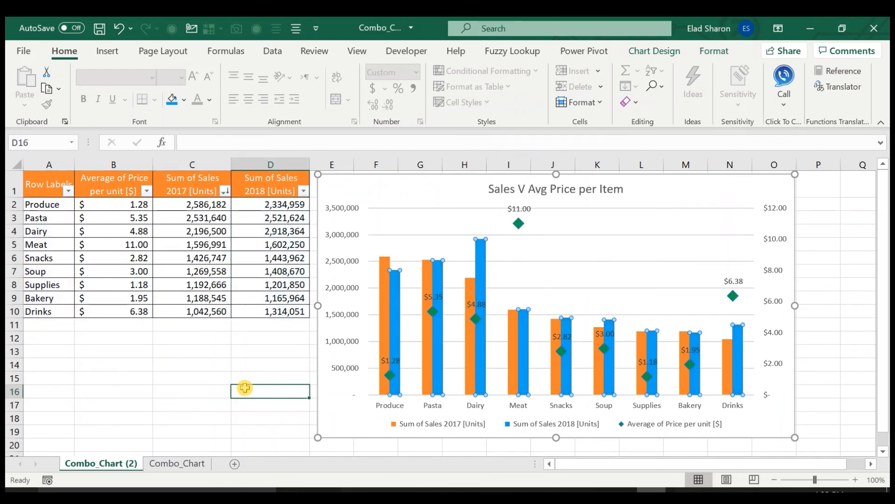